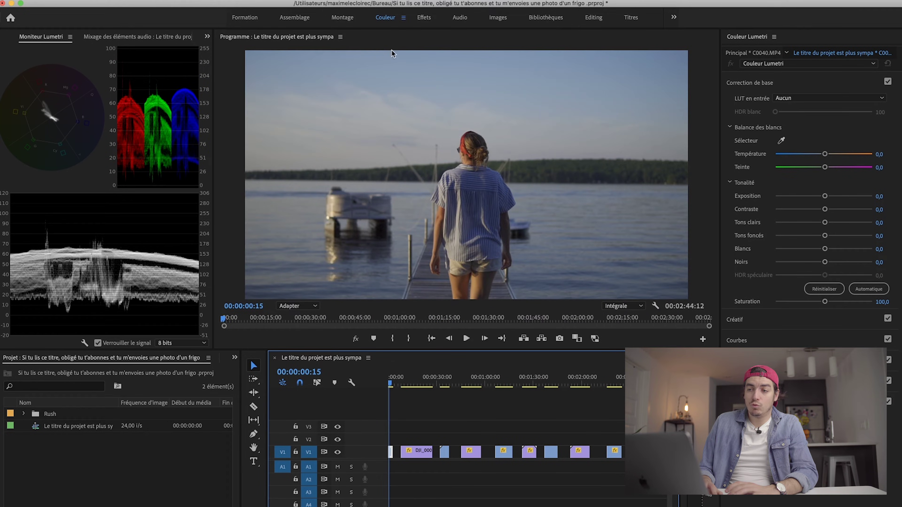
Look at the display options of the Lumetri scopes.
{"action": "left_click", "coordinate": [43, 42]}
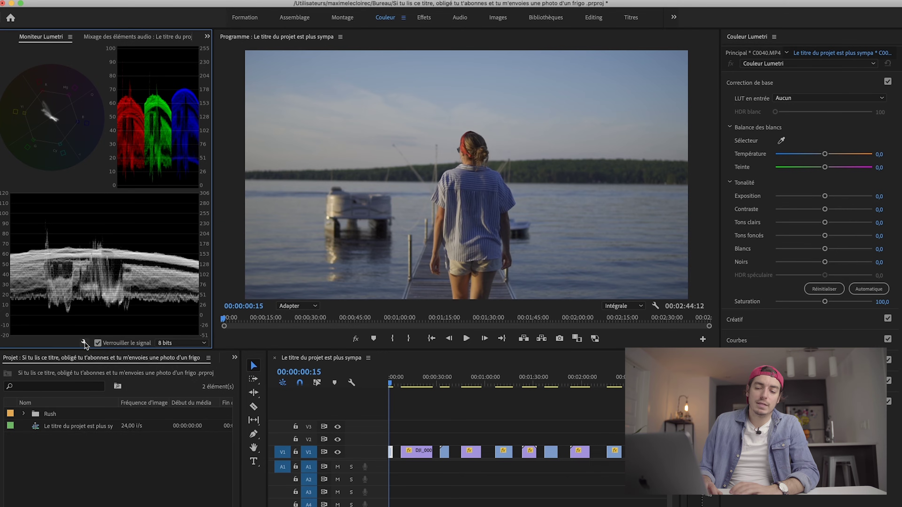
{"action": "left_click", "coordinate": [84, 342]}
{"action": "left_click", "coordinate": [99, 315]}
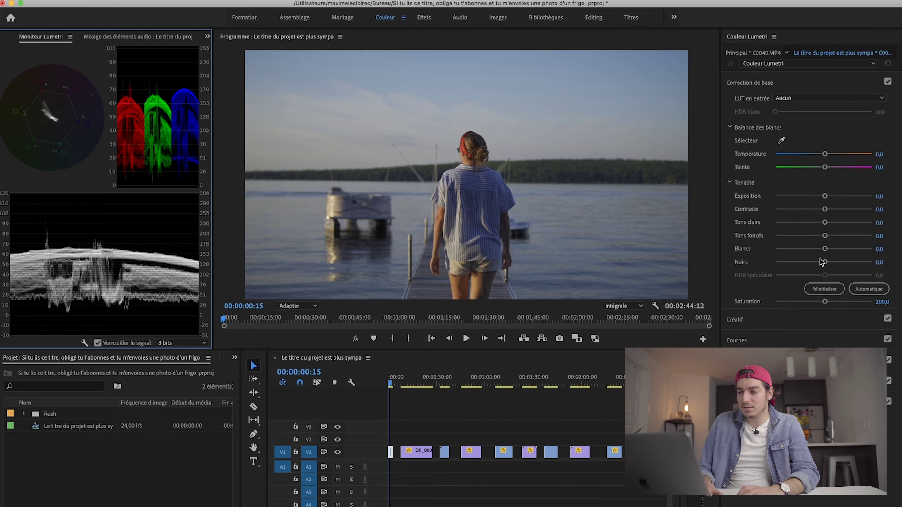
Try lowering Noirs to -60,4 and raising Blancs on the pier clip, restoring the original tones.
{"action": "left_click_drag", "start_coordinate": [825, 263], "coordinate": [794, 263]}
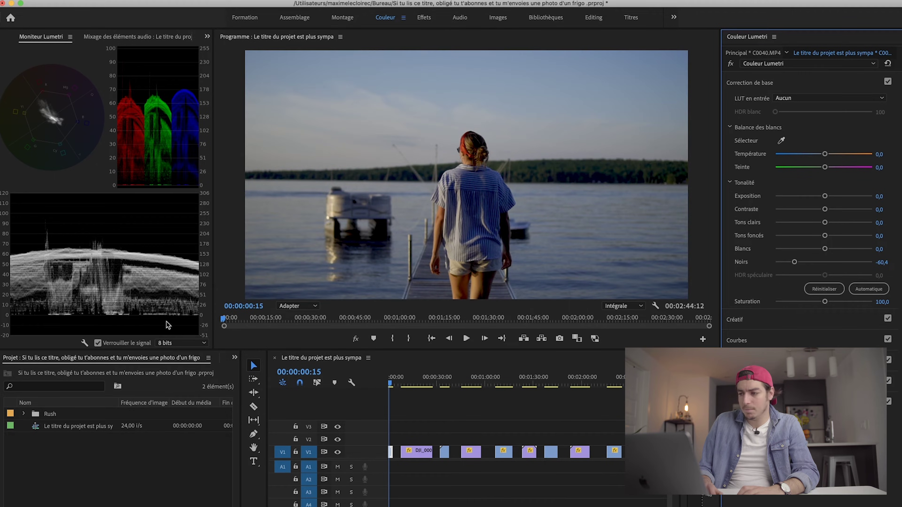
{"action": "key", "text": "super+z"}
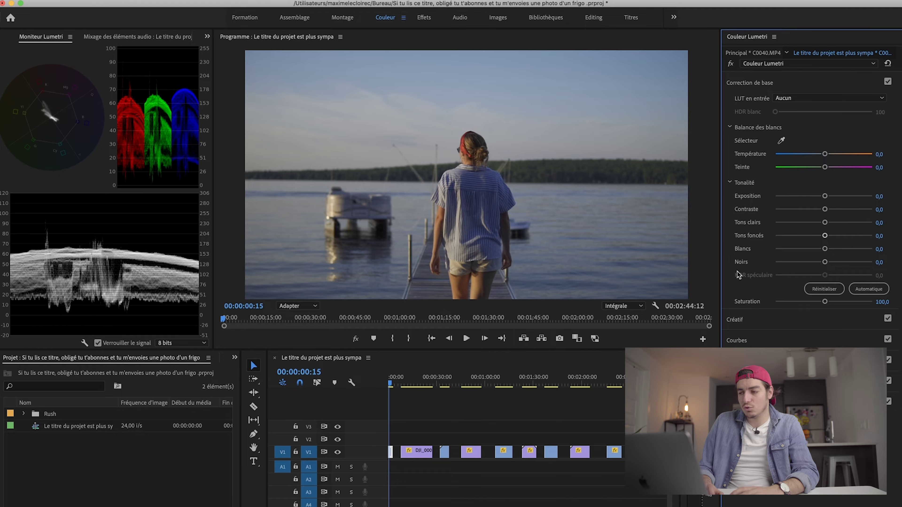
{"action": "left_click_drag", "start_coordinate": [825, 249], "coordinate": [863, 251]}
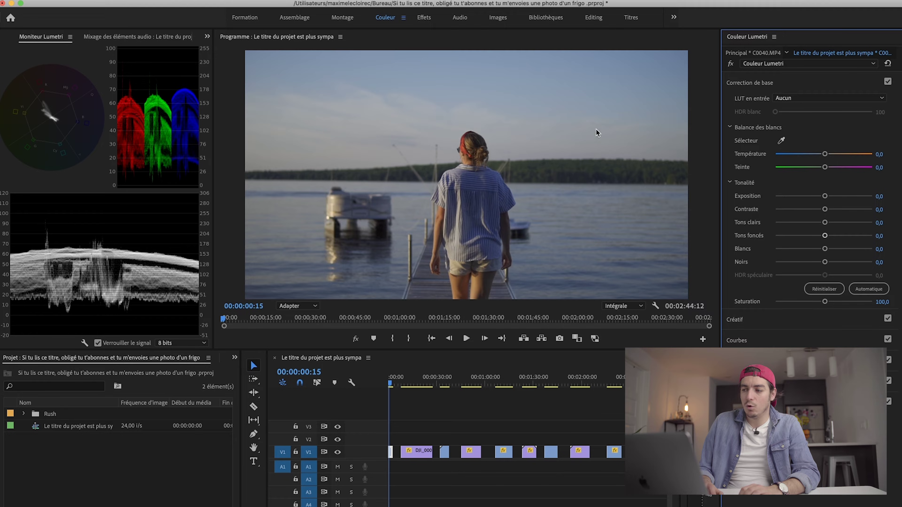
Correct the pier clip with Température 9,4, Teinte 5,2, Exposition 0,3, Contraste -7,3, Tons clairs 37,5, Tons foncés -5,2, Blancs 9,4 and Noirs -4,2.
{"action": "left_click_drag", "start_coordinate": [825, 156], "coordinate": [826, 170]}
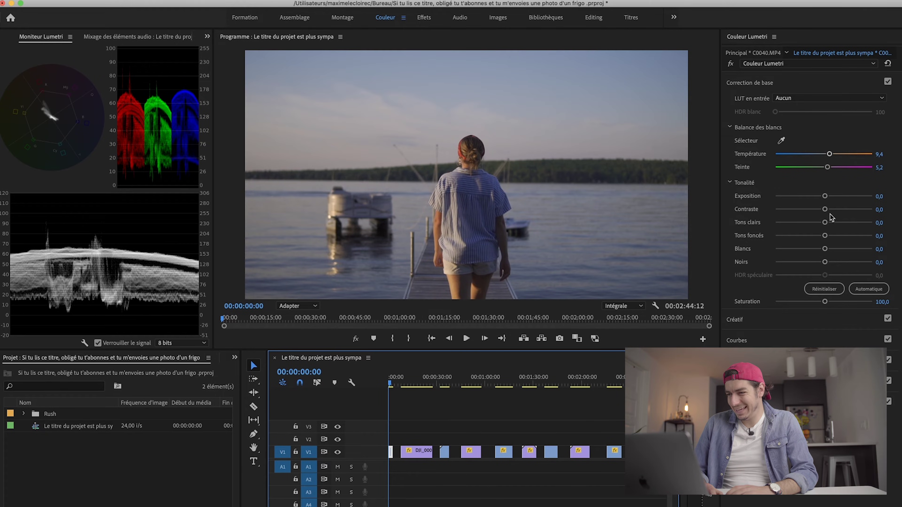
{"action": "left_click_drag", "start_coordinate": [824, 196], "coordinate": [822, 238]}
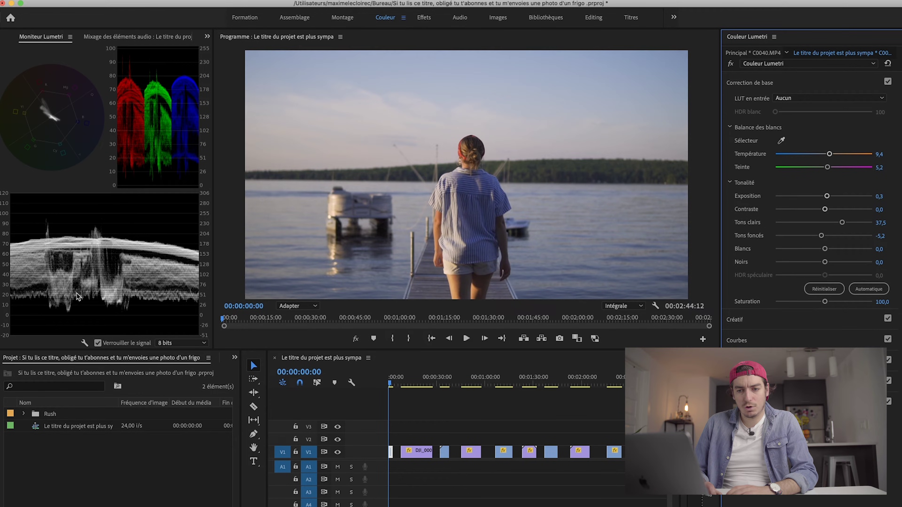
{"action": "mouse_move", "coordinate": [826, 263]}
{"action": "left_mouse_down"}
{"action": "mouse_move", "coordinate": [828, 251]}
{"action": "mouse_move", "coordinate": [840, 251]}
{"action": "mouse_move", "coordinate": [828, 251]}
{"action": "left_mouse_up"}
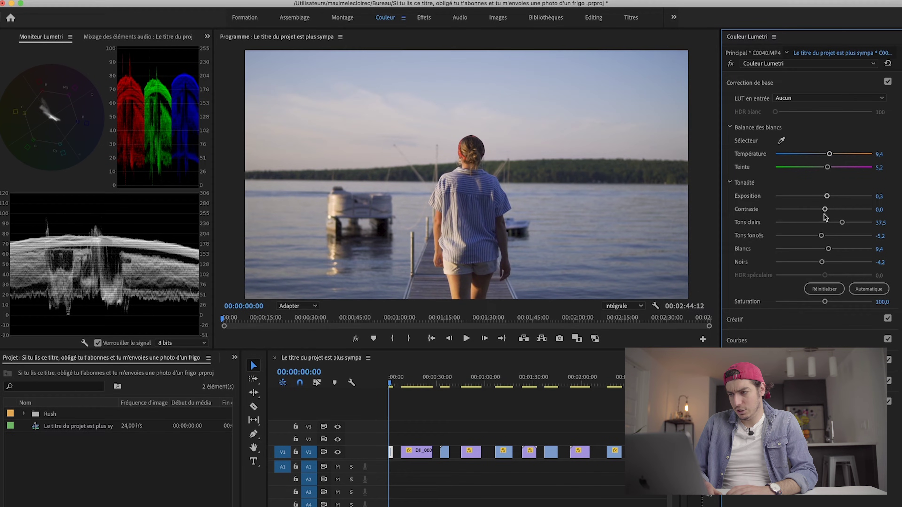
{"action": "left_click_drag", "start_coordinate": [824, 210], "coordinate": [819, 213]}
{"action": "left_click", "coordinate": [888, 81]}
{"action": "left_click", "coordinate": [888, 82]}
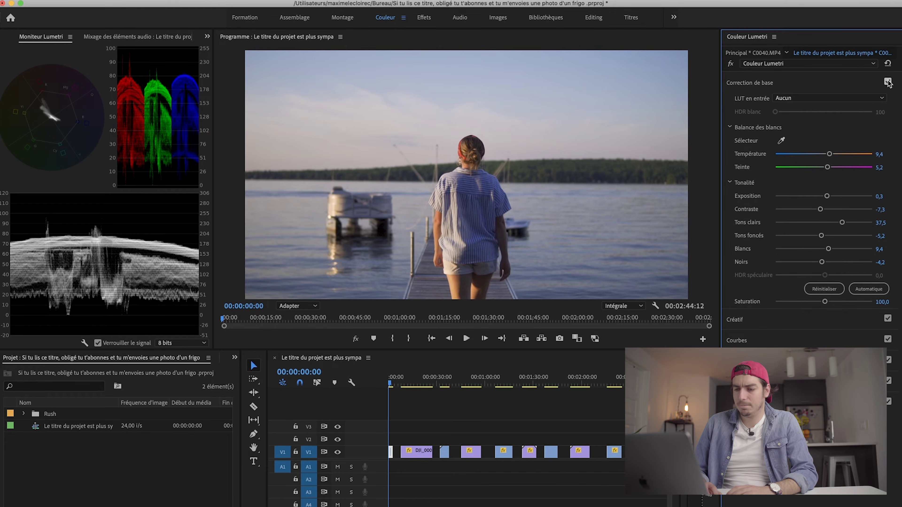
Correct the DJI_0008.MOV rock clip with Exposition 0,3, Tons foncés -37,5, Tons clairs 18,8 and Noirs -57,3, and lower Blancs slightly.
{"action": "left_click", "coordinate": [410, 383]}
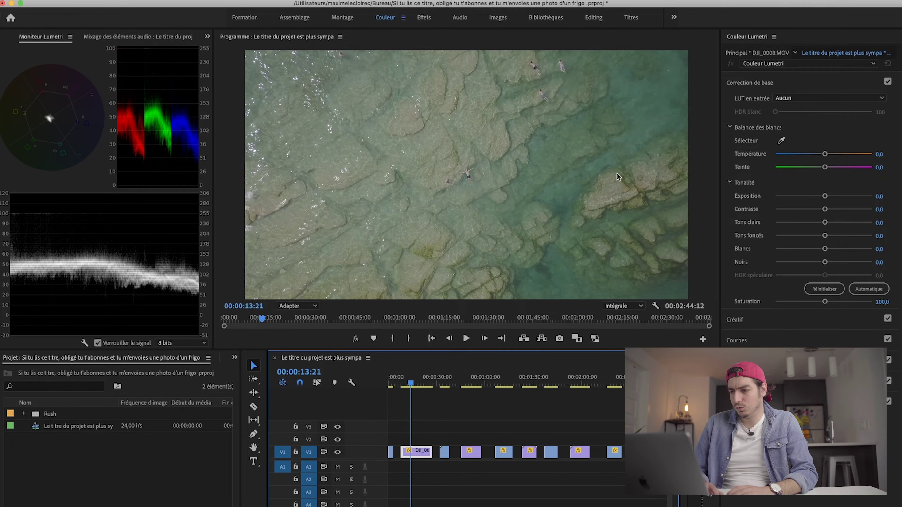
{"action": "left_click", "coordinate": [825, 196]}
{"action": "left_click_drag", "start_coordinate": [826, 197], "coordinate": [826, 196]}
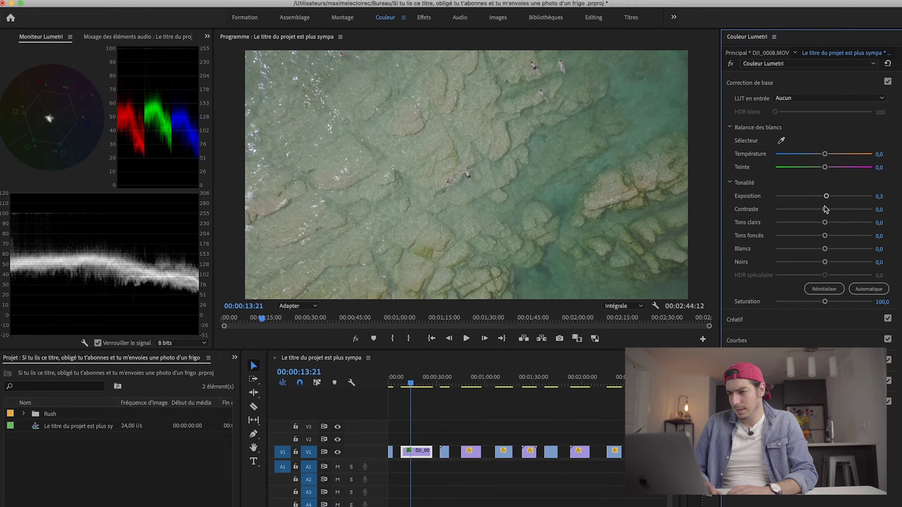
{"action": "left_click_drag", "start_coordinate": [824, 237], "coordinate": [805, 236]}
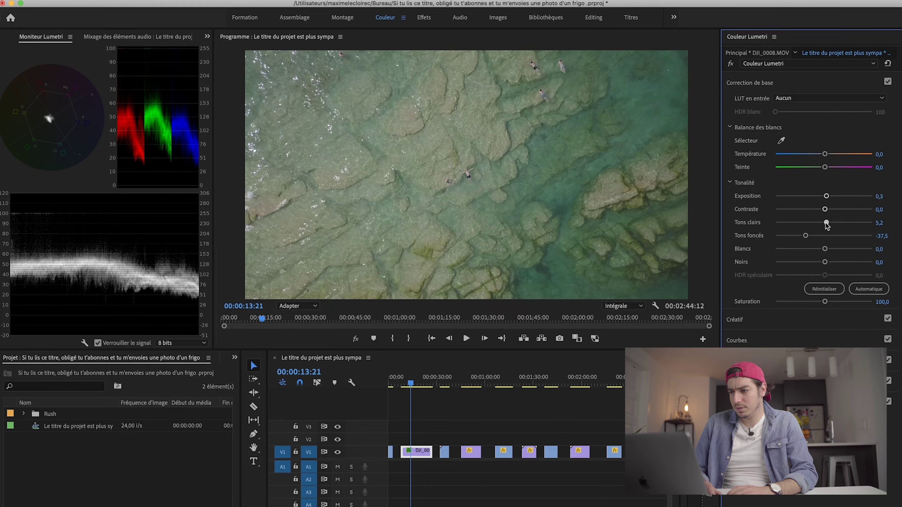
{"action": "left_click_drag", "start_coordinate": [825, 224], "coordinate": [833, 224]}
{"action": "left_click_drag", "start_coordinate": [824, 262], "coordinate": [796, 262]}
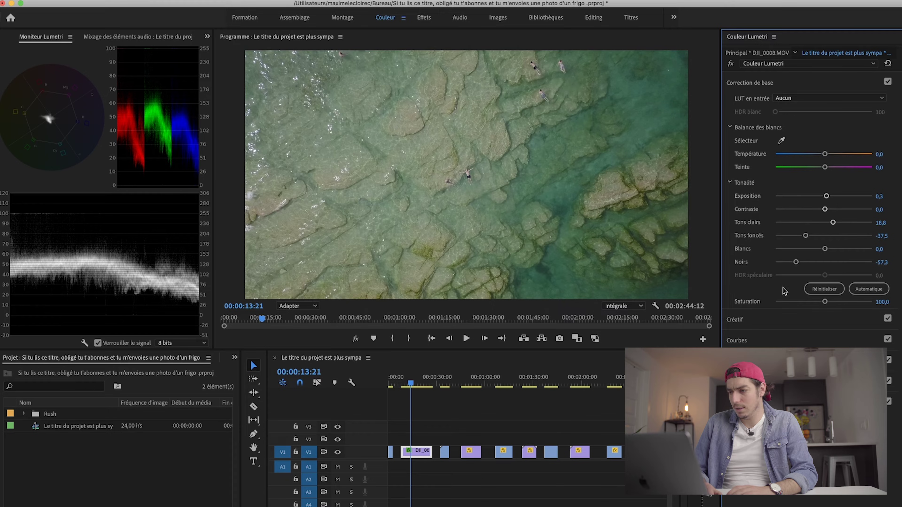
{"action": "left_click_drag", "start_coordinate": [824, 249], "coordinate": [821, 249]}
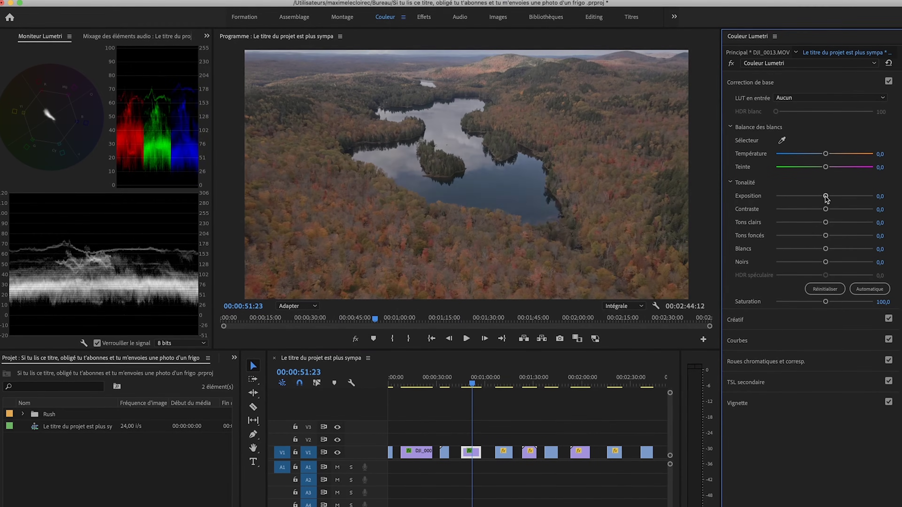
Correct the DJI_0013.MOV forest lake clip with Exposition 0,6, Tons clairs 18,8, Tons foncés -14,6 and Noirs -30,2.
{"action": "left_click_drag", "start_coordinate": [825, 262], "coordinate": [812, 265]}
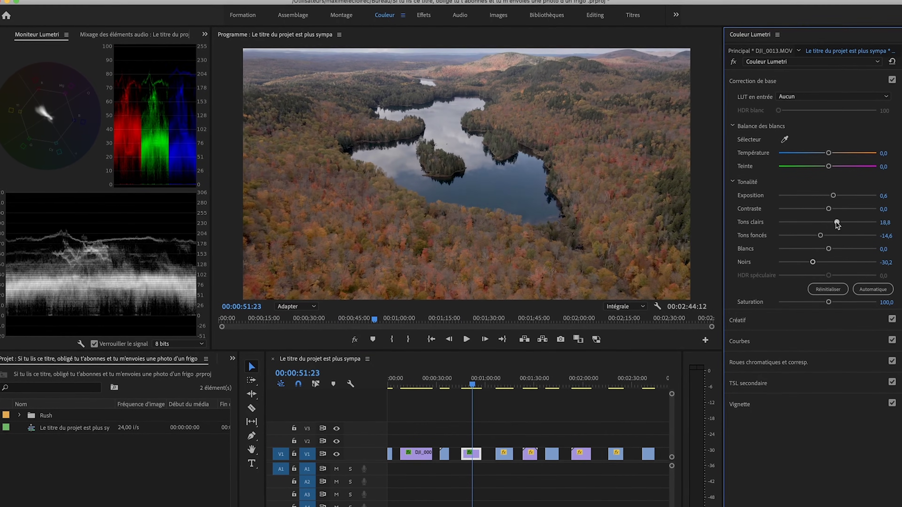
Adjust Température, Teinte, Contraste, Tons clairs, Tons foncés and Blancs on the DJI_0102.MOV bridge clip.
{"action": "left_click", "coordinate": [502, 387]}
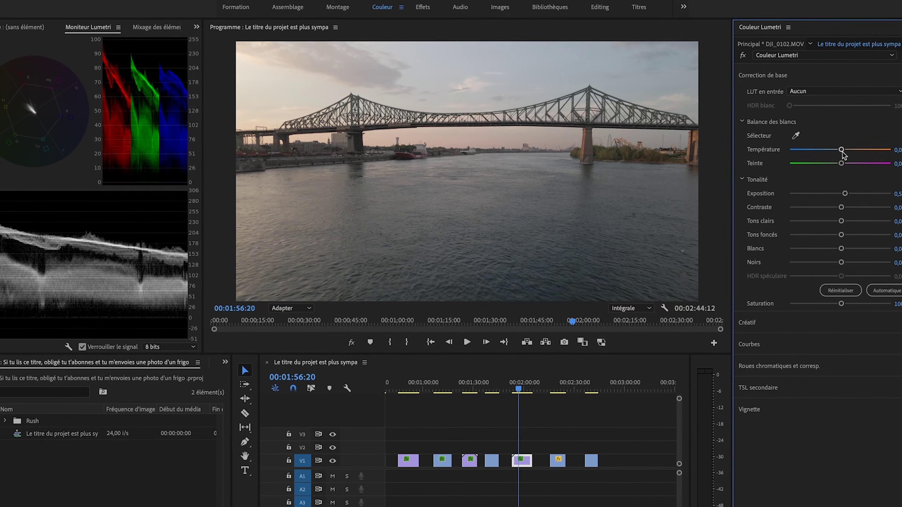
{"action": "mouse_move", "coordinate": [841, 150]}
{"action": "left_mouse_down"}
{"action": "mouse_move", "coordinate": [833, 150]}
{"action": "mouse_move", "coordinate": [844, 164]}
{"action": "left_mouse_up"}
{"action": "left_click_drag", "start_coordinate": [838, 207], "coordinate": [848, 221]}
{"action": "mouse_move", "coordinate": [838, 235]}
{"action": "left_mouse_down"}
{"action": "mouse_move", "coordinate": [830, 235]}
{"action": "mouse_move", "coordinate": [832, 262]}
{"action": "mouse_move", "coordinate": [842, 248]}
{"action": "left_mouse_up"}
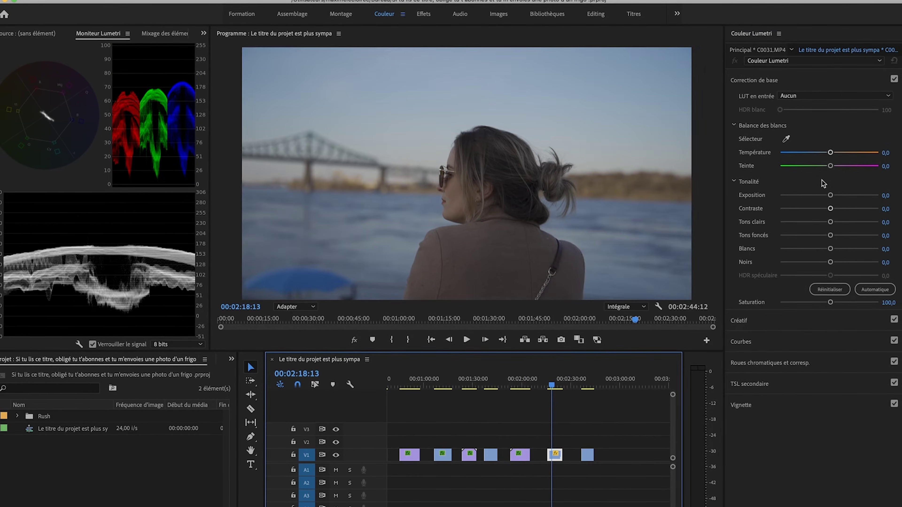
Raise Tons foncés slightly on the C0031.MP4 clip of the woman by the river, and lower Tons clairs on the C0231.MP4 helicopter clip.
{"action": "left_click_drag", "start_coordinate": [829, 235], "coordinate": [834, 235]}
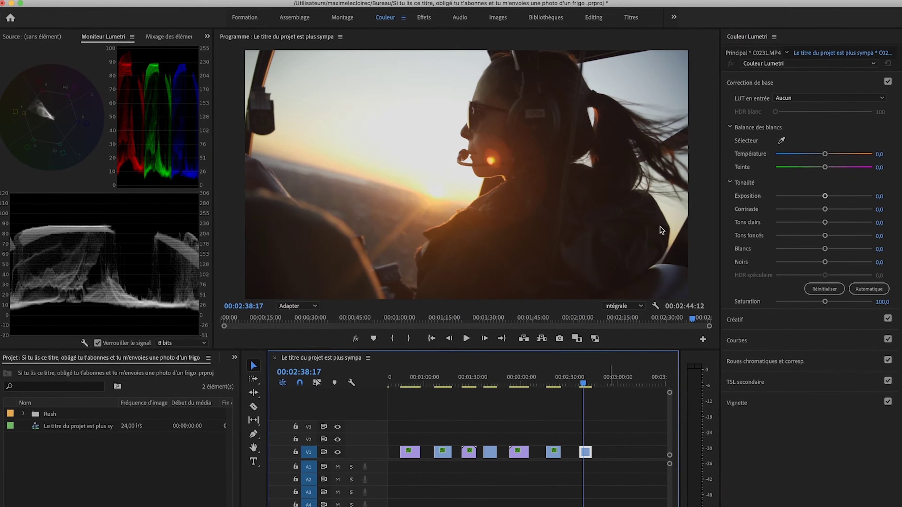
{"action": "left_click_drag", "start_coordinate": [824, 223], "coordinate": [815, 222]}
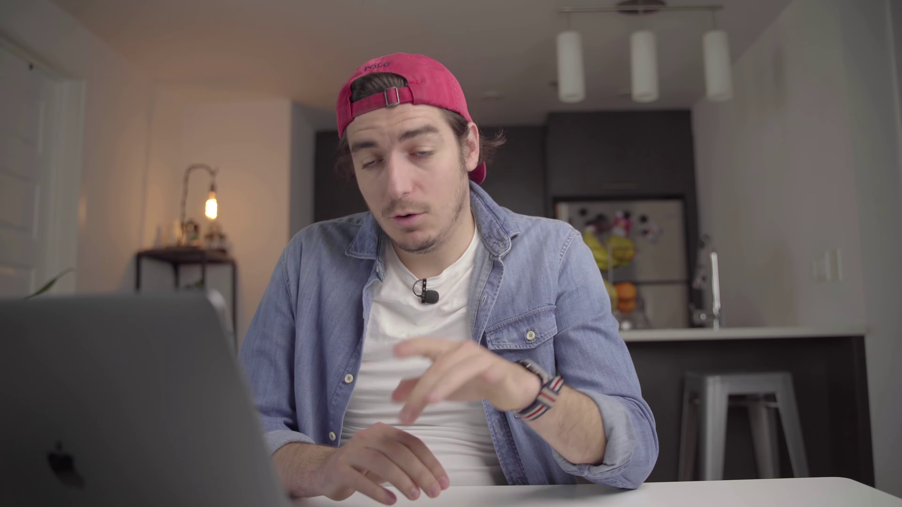
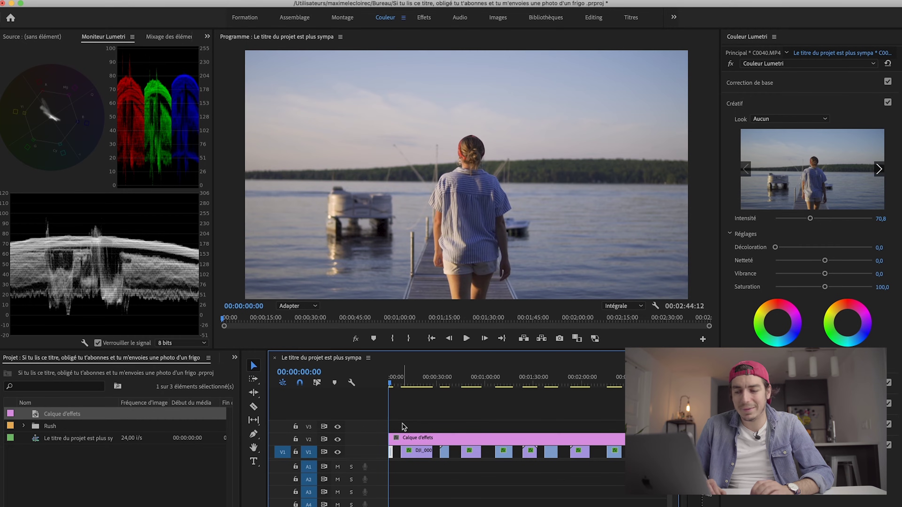
Delete the Calque d'effets adjustment layer from video track V2.
{"action": "left_click", "coordinate": [426, 438]}
{"action": "key", "text": "Delete"}
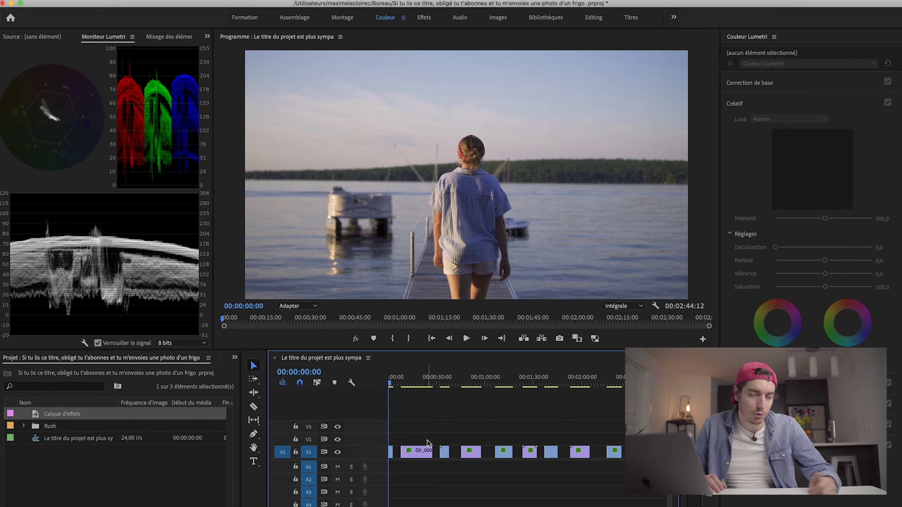
Preview the creative looks on the pier clip and apply 02 P&F Sunset.
{"action": "left_click", "coordinate": [390, 451]}
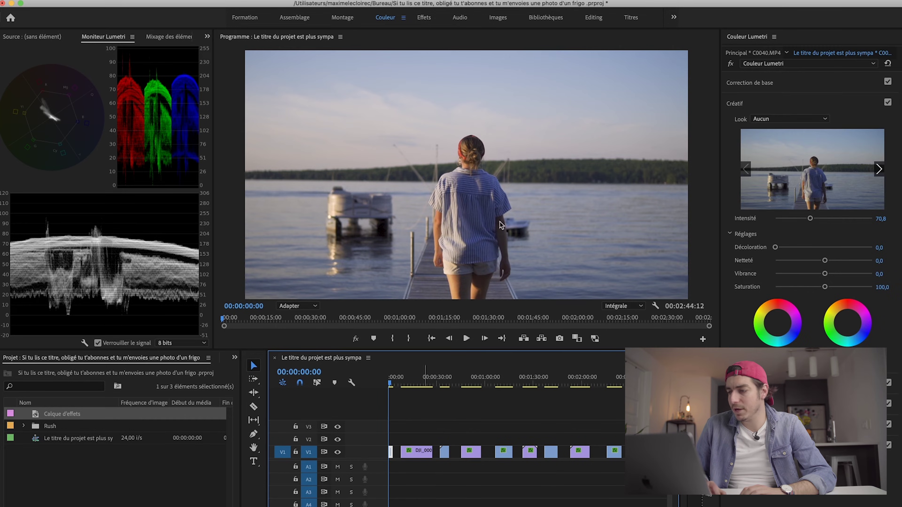
{"action": "left_click", "coordinate": [877, 169]}
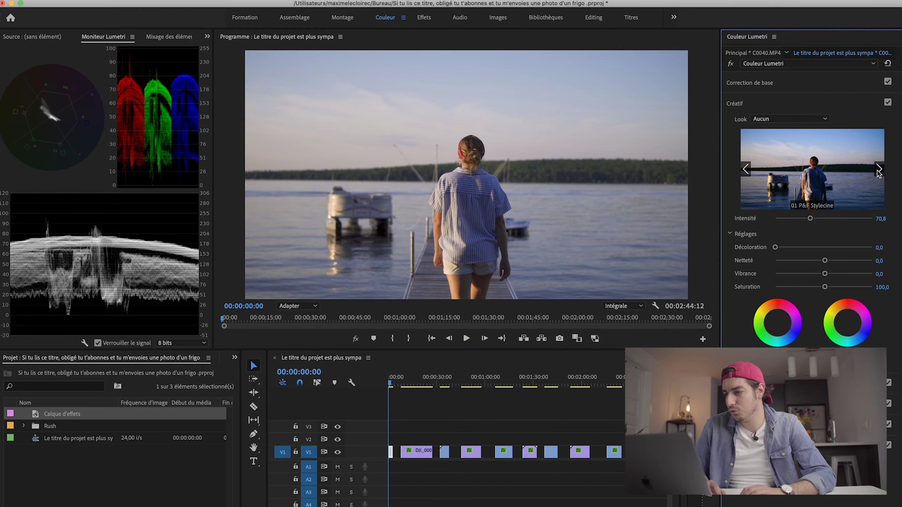
{"action": "left_click", "coordinate": [878, 170]}
{"action": "left_click", "coordinate": [878, 170]}
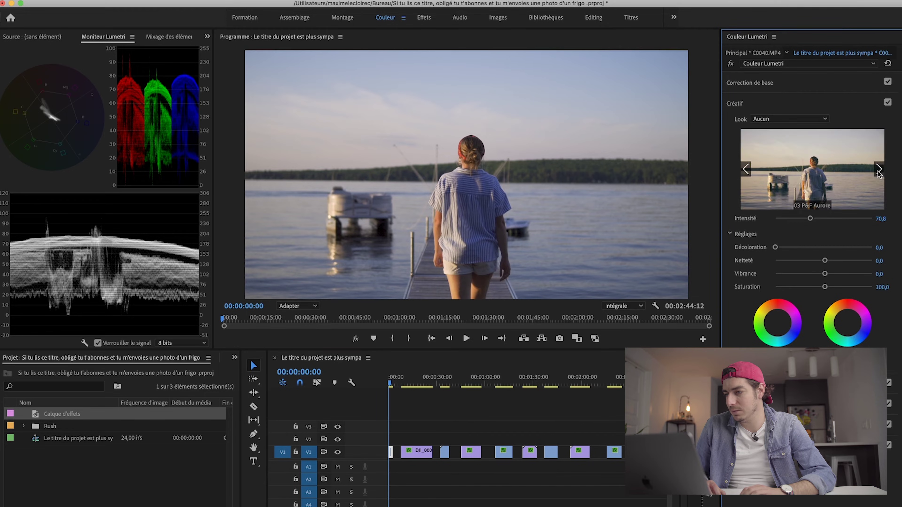
{"action": "left_click", "coordinate": [877, 169]}
{"action": "left_click", "coordinate": [878, 170]}
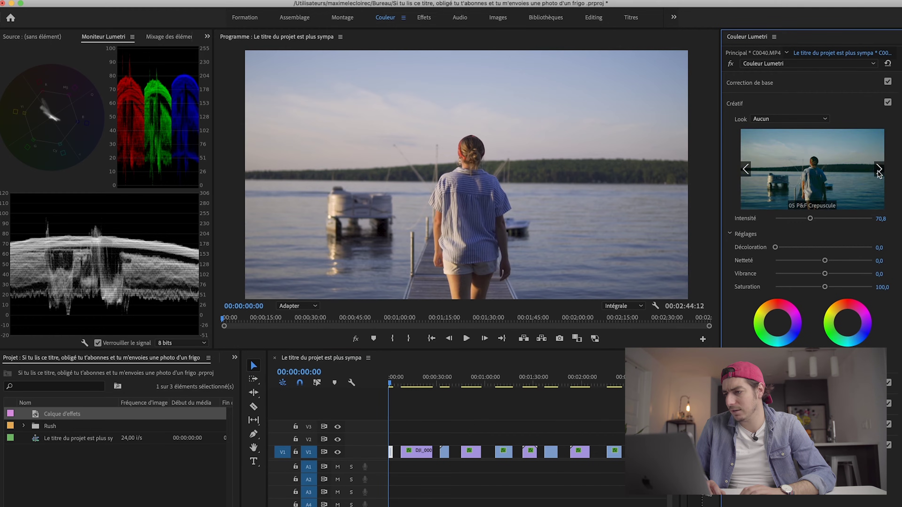
{"action": "left_click", "coordinate": [878, 170]}
{"action": "left_click", "coordinate": [749, 172]}
{"action": "left_click", "coordinate": [749, 171]}
{"action": "left_click", "coordinate": [748, 171]}
{"action": "left_click", "coordinate": [748, 170]}
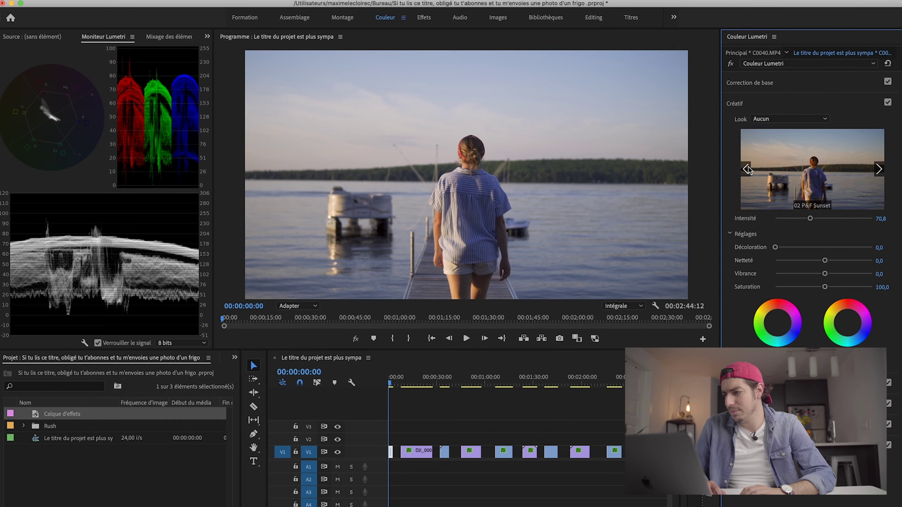
{"action": "left_click", "coordinate": [820, 183]}
Set the pier clip's look Intensité to 79,2 and compare the image with the Créatif section off and on.
{"action": "left_click_drag", "start_coordinate": [811, 218], "coordinate": [825, 221]}
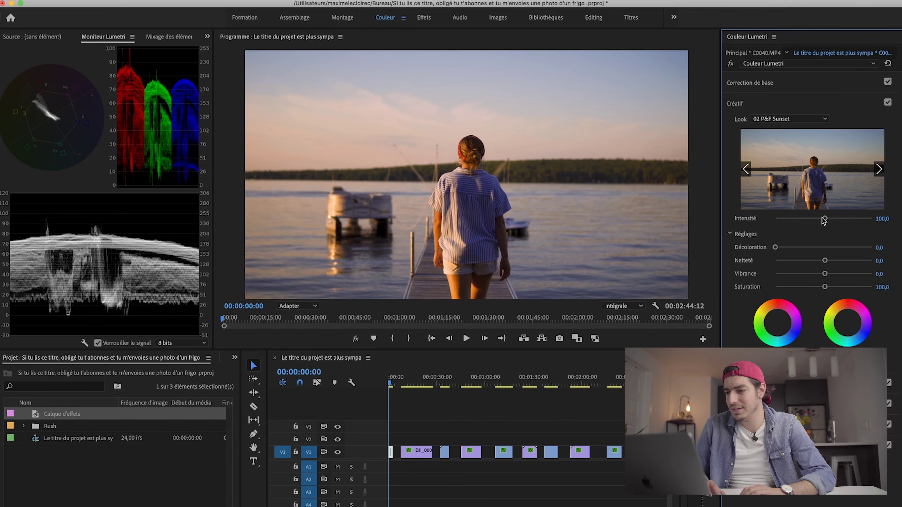
{"action": "left_click_drag", "start_coordinate": [823, 220], "coordinate": [813, 222]}
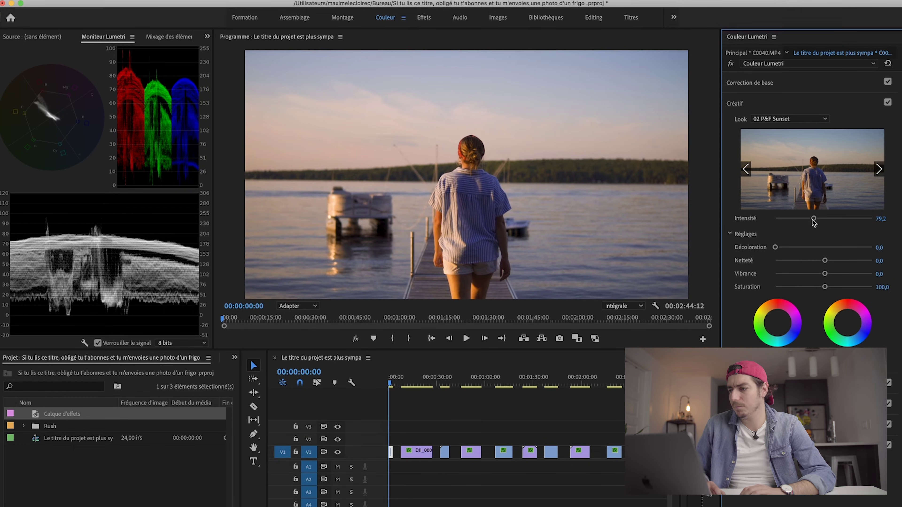
{"action": "left_click", "coordinate": [888, 103]}
{"action": "left_click", "coordinate": [887, 103]}
{"action": "left_click", "coordinate": [889, 103]}
{"action": "left_click", "coordinate": [888, 103]}
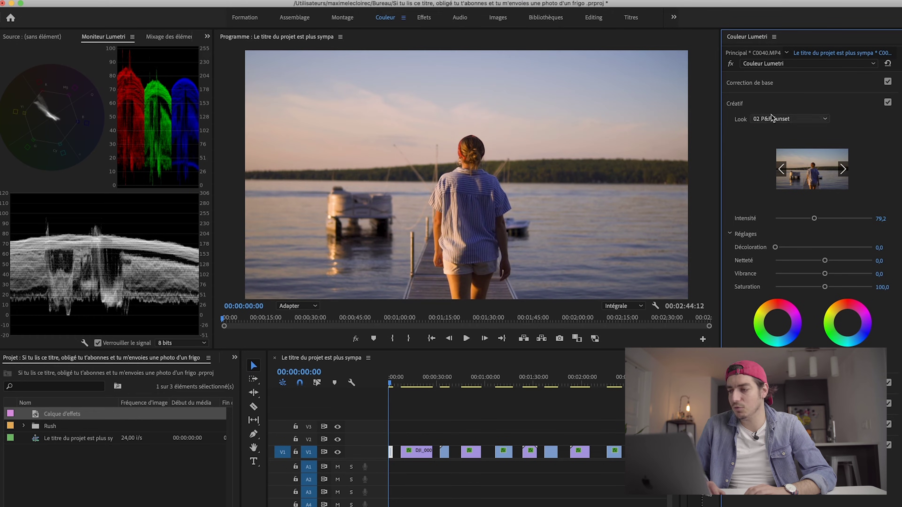
Set the pier clip's Contraste to 1,0 in the basic correction and readjust Tons clairs and Tons foncés.
{"action": "left_click", "coordinate": [775, 84]}
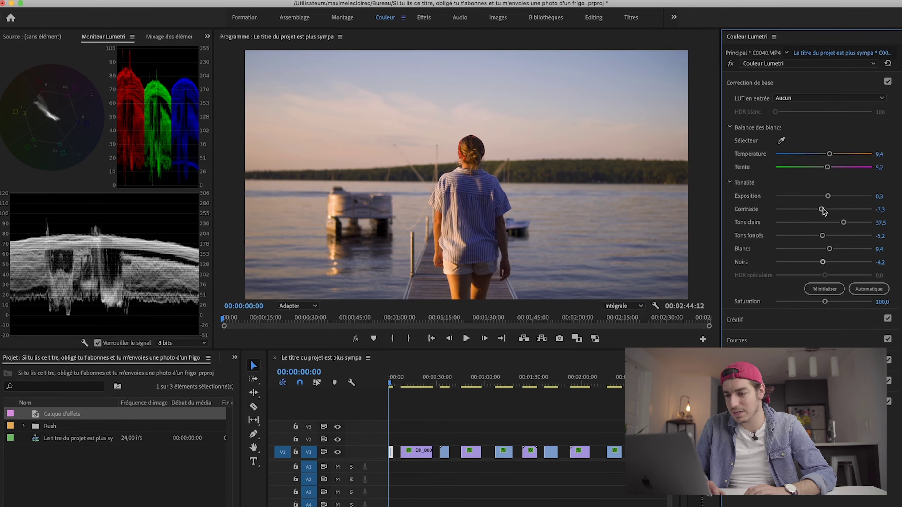
{"action": "left_click_drag", "start_coordinate": [823, 210], "coordinate": [824, 209]}
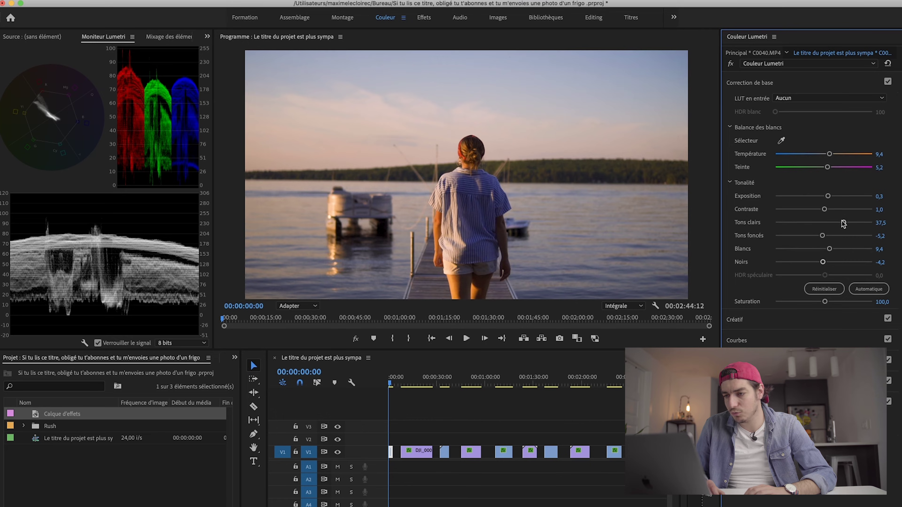
{"action": "left_click_drag", "start_coordinate": [844, 223], "coordinate": [820, 237]}
{"action": "left_click", "coordinate": [854, 84]}
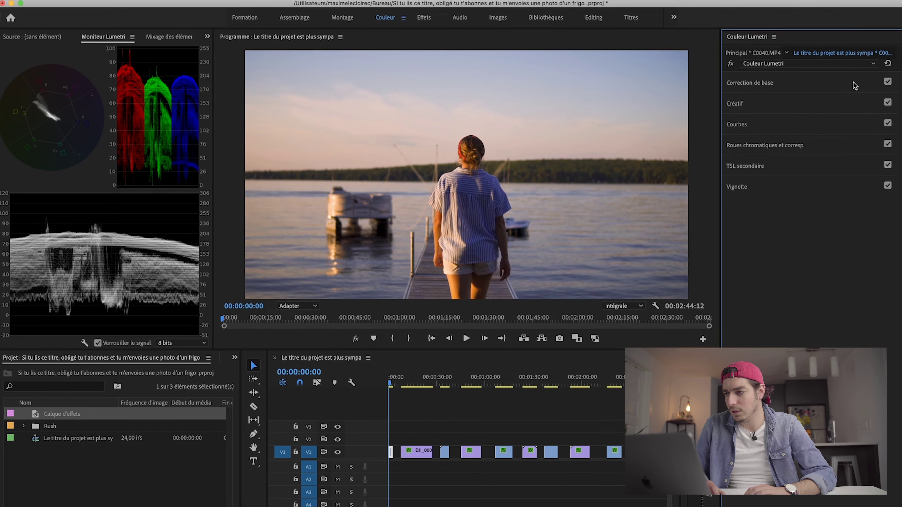
Compare the pier clip with the Créatif section switched off and on, leaving it enabled.
{"action": "left_click", "coordinate": [887, 104]}
{"action": "left_click", "coordinate": [887, 103]}
{"action": "left_click", "coordinate": [887, 103]}
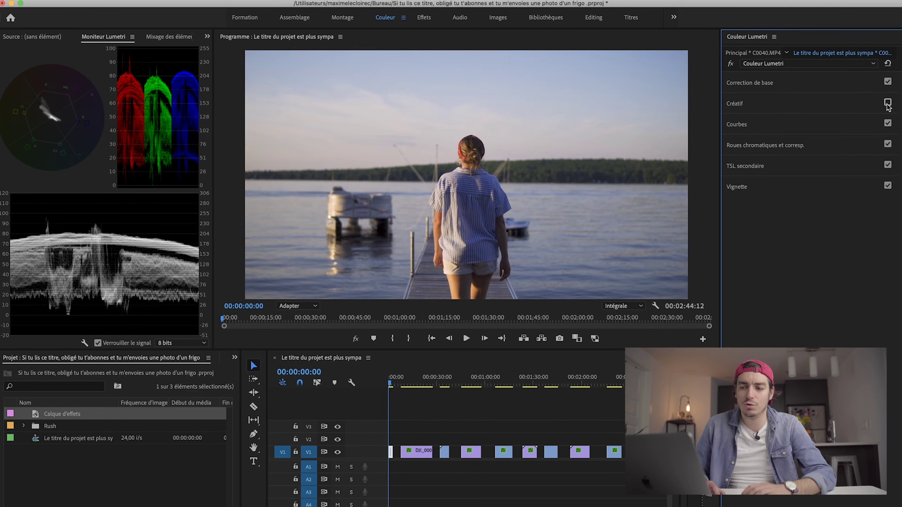
{"action": "left_click", "coordinate": [887, 103]}
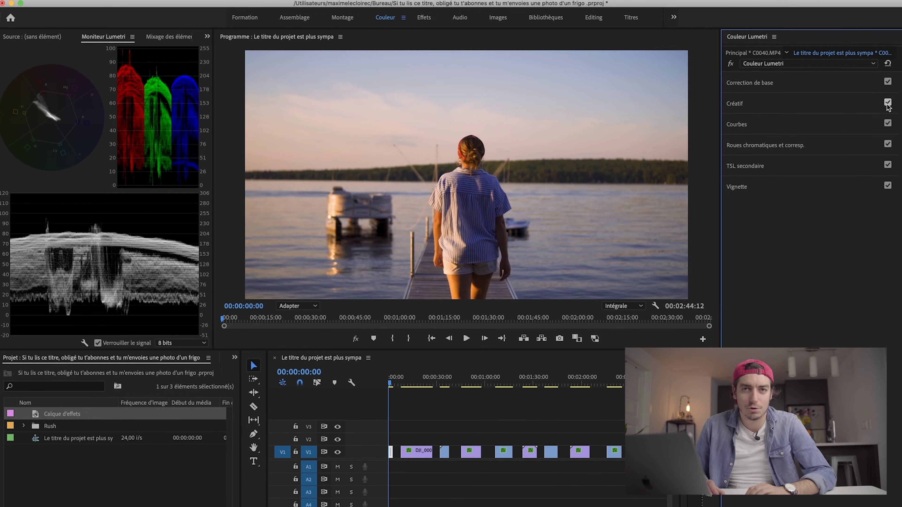
Preview the creative looks on the aerial rocky shore clip, trying 04 P&F Aube before applying 01 P&F Stylecine.
{"action": "left_click", "coordinate": [411, 380]}
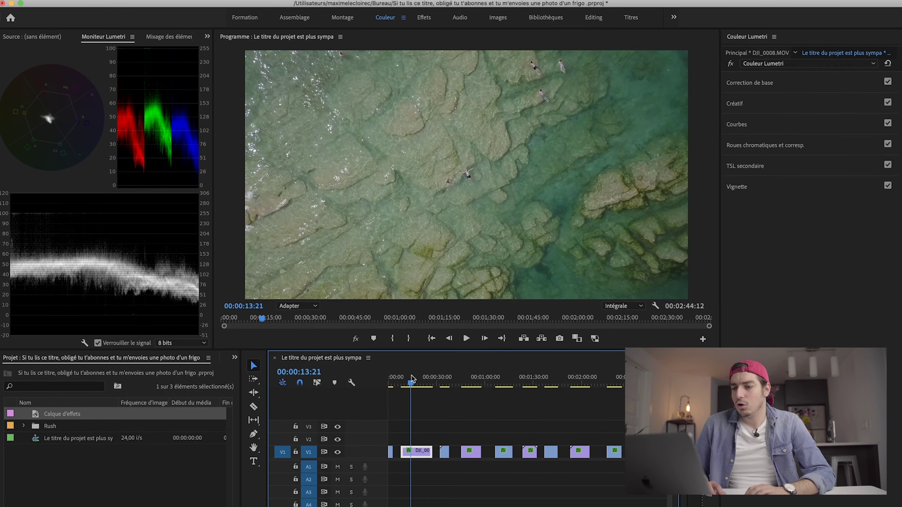
{"action": "left_click", "coordinate": [743, 107]}
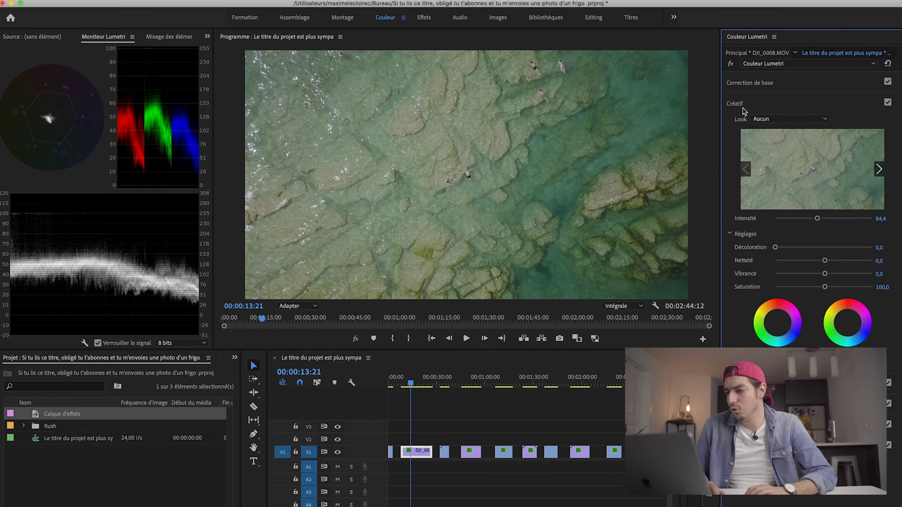
{"action": "left_click", "coordinate": [879, 170]}
{"action": "left_click", "coordinate": [880, 170]}
{"action": "left_click", "coordinate": [879, 170]}
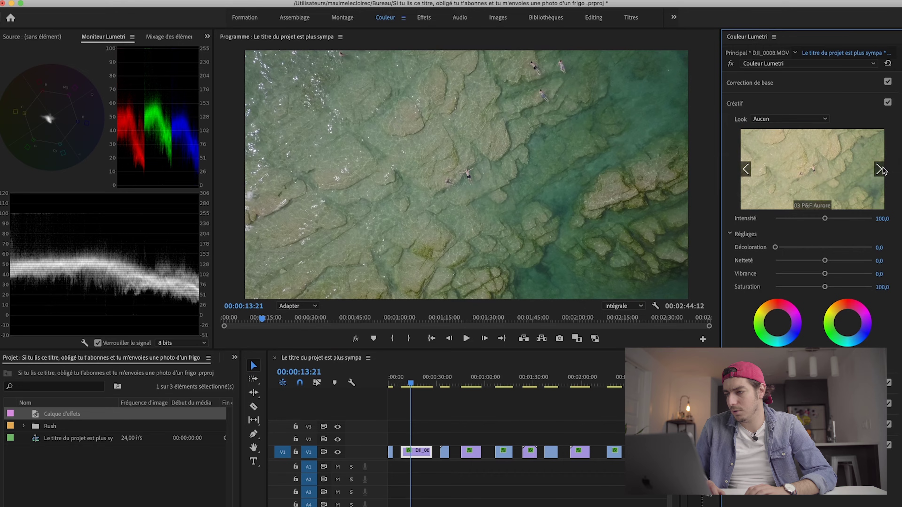
{"action": "left_click", "coordinate": [880, 170]}
{"action": "left_click", "coordinate": [835, 169]}
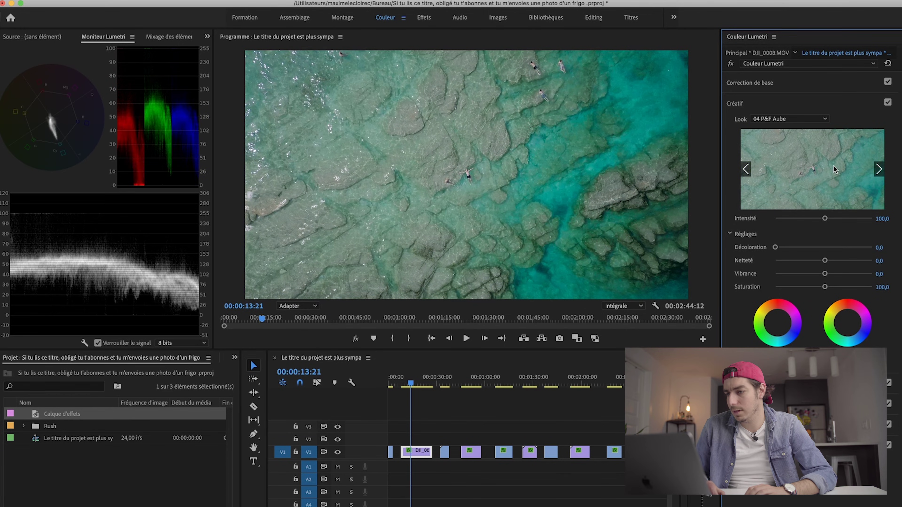
{"action": "left_click_drag", "start_coordinate": [825, 217], "coordinate": [818, 217]}
{"action": "double_click", "coordinate": [818, 218]}
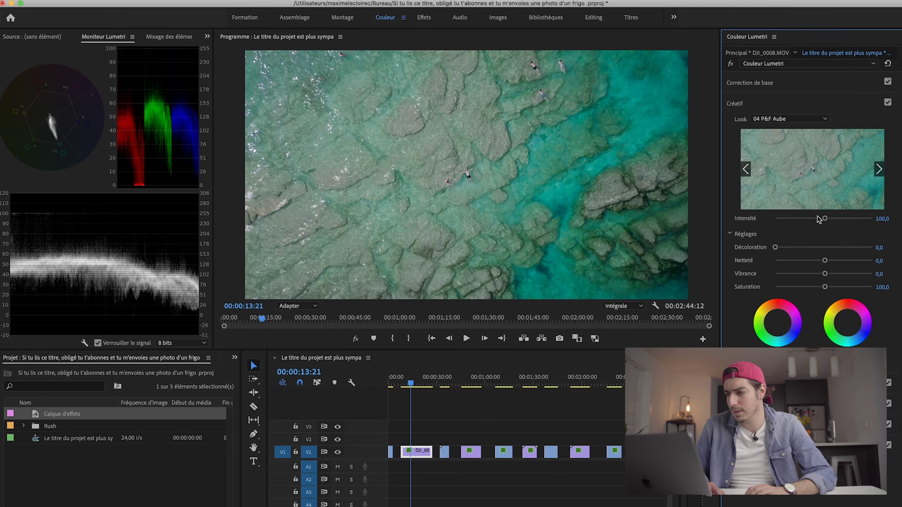
{"action": "left_click", "coordinate": [746, 169]}
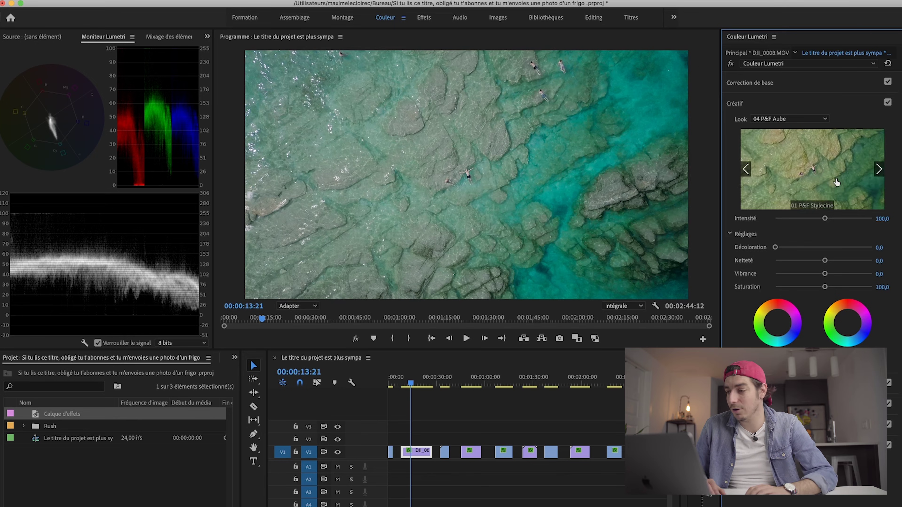
{"action": "left_click", "coordinate": [802, 171]}
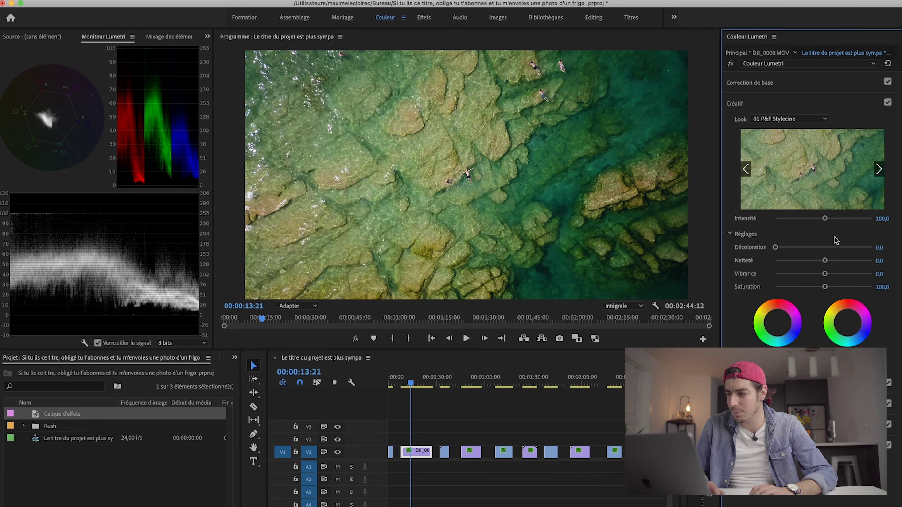
Set the rocky shore clip's look Intensité to 58,3 and compare the image with the Créatif section off and on.
{"action": "left_click_drag", "start_coordinate": [825, 219], "coordinate": [804, 219]}
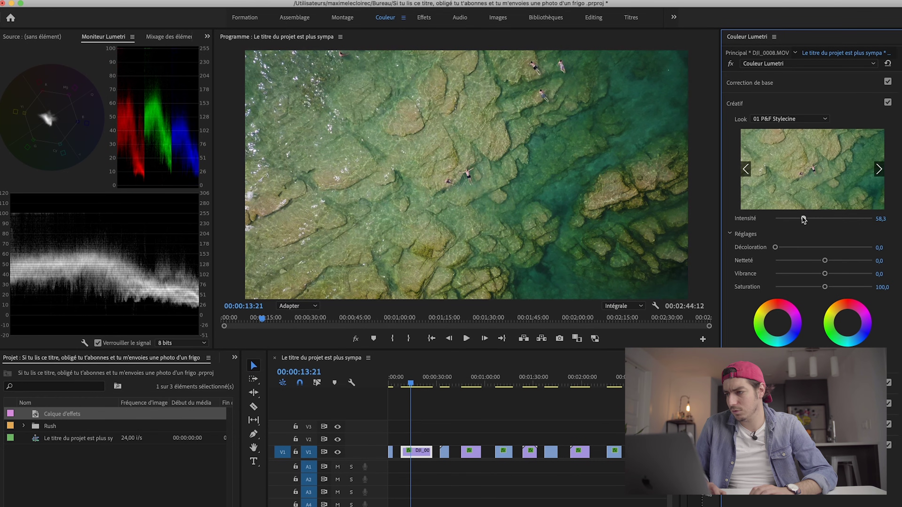
{"action": "left_click", "coordinate": [887, 103]}
{"action": "left_click", "coordinate": [888, 102]}
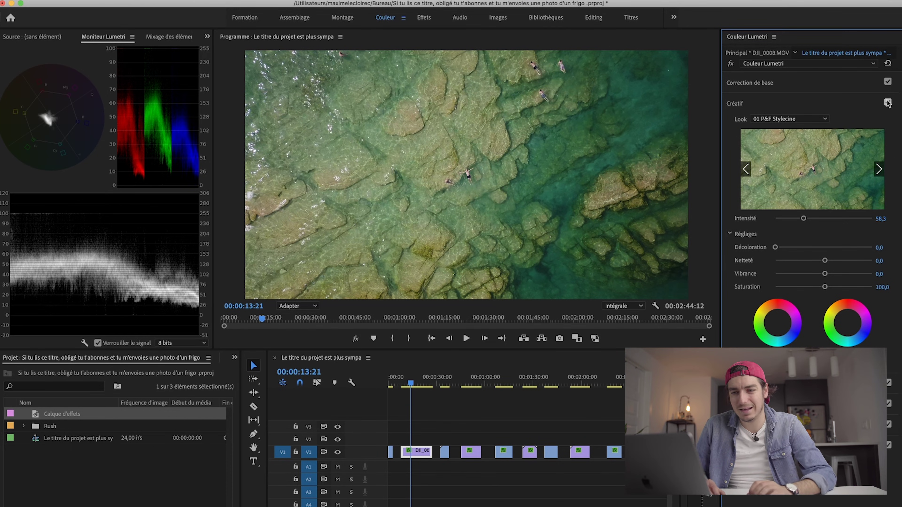
{"action": "left_click", "coordinate": [888, 102]}
{"action": "left_click", "coordinate": [887, 103]}
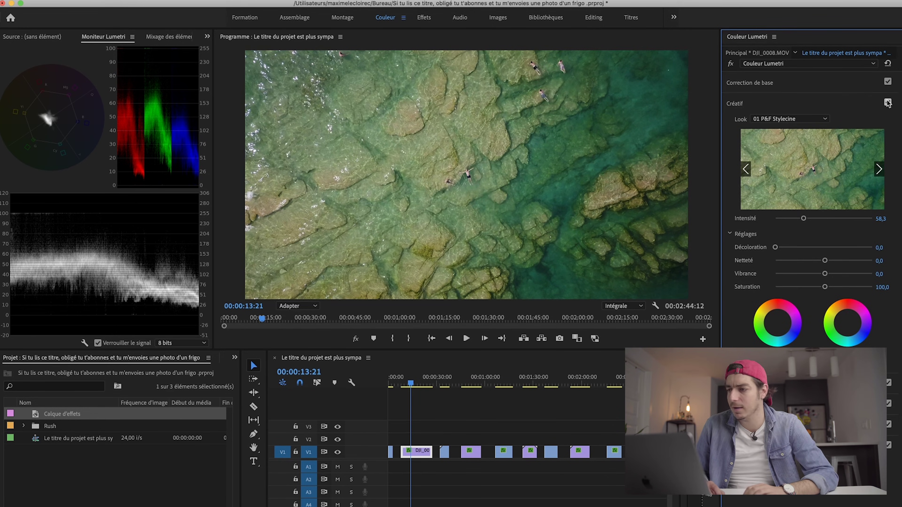
Compare the rocky shore clip with its whole Couleur Lumetri effect switched off and on, leaving it enabled.
{"action": "left_click", "coordinate": [734, 104]}
{"action": "key", "text": "shift+5"}
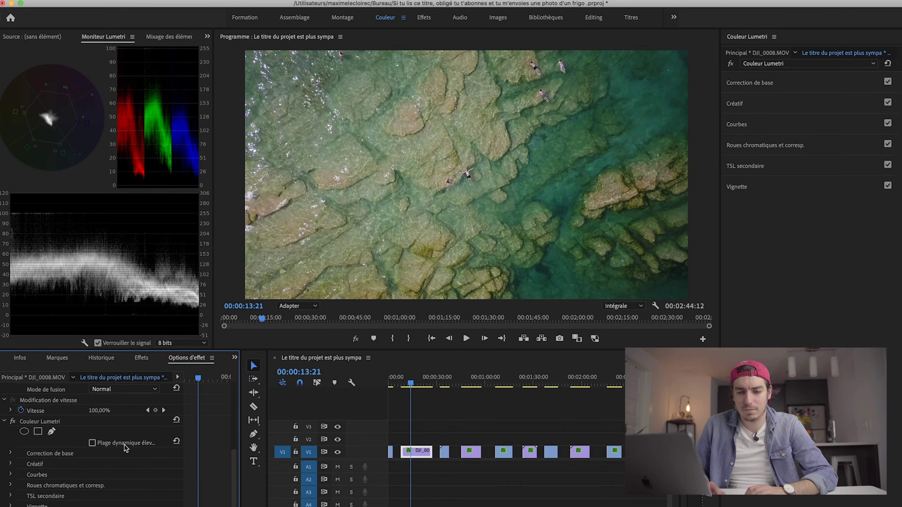
{"action": "left_click", "coordinate": [13, 422]}
{"action": "left_click", "coordinate": [13, 421]}
{"action": "left_click", "coordinate": [13, 422]}
{"action": "left_click", "coordinate": [13, 422]}
{"action": "left_click", "coordinate": [12, 421]}
{"action": "left_click", "coordinate": [13, 421]}
Apply the 04 P&F Aube look to the clip of the man by the lake at Intensité 83,3, comparing Créatif off and on.
{"action": "left_click", "coordinate": [443, 383]}
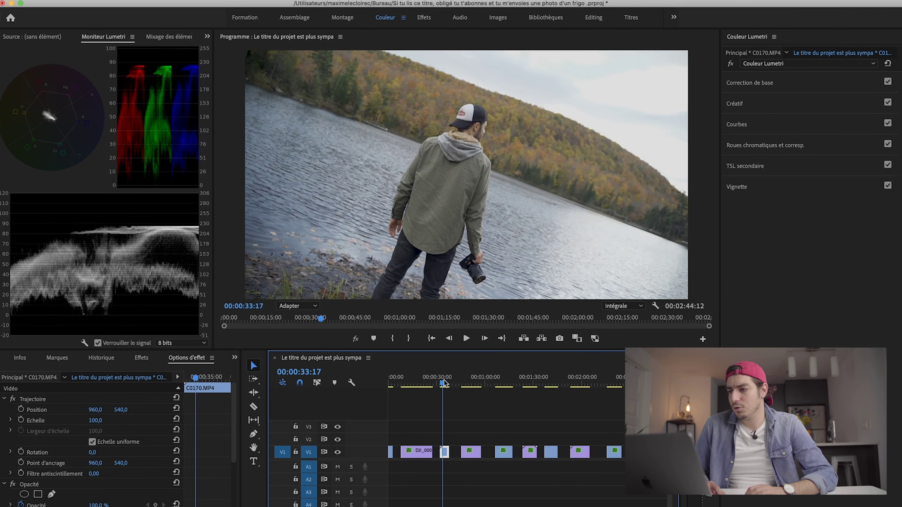
{"action": "left_click", "coordinate": [772, 104]}
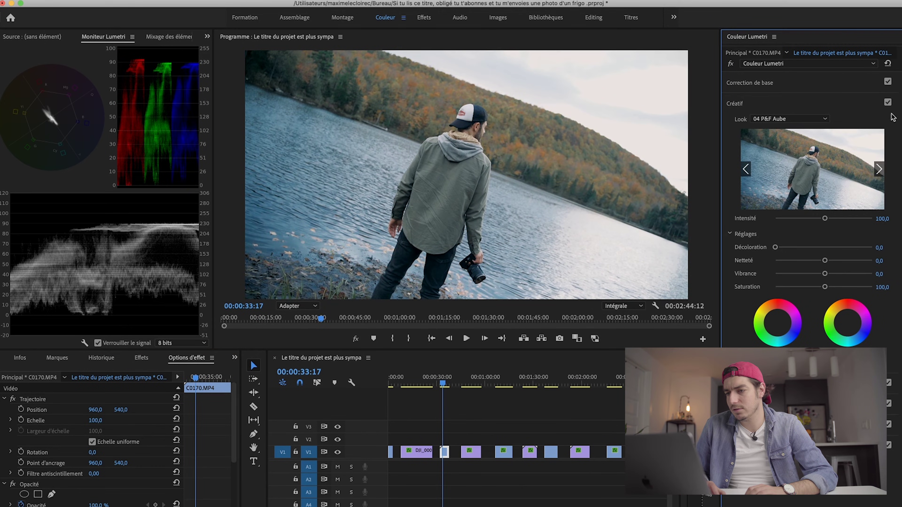
{"action": "left_click", "coordinate": [888, 102]}
{"action": "left_click", "coordinate": [887, 102]}
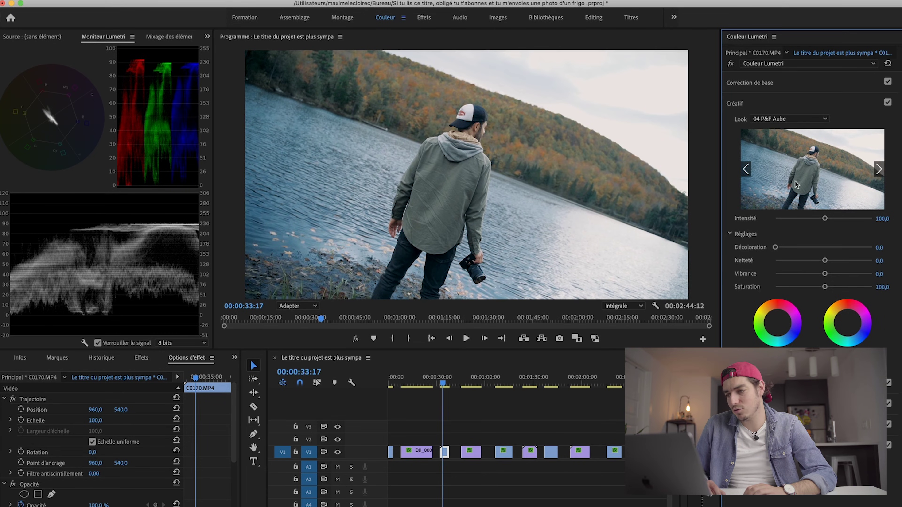
{"action": "left_click_drag", "start_coordinate": [825, 218], "coordinate": [816, 220]}
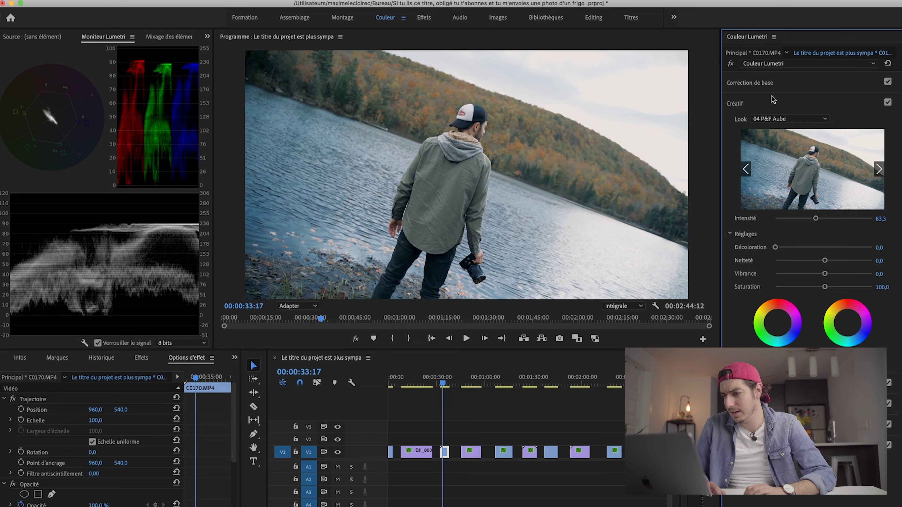
Reset Tons foncés and slightly raise Contraste in the basic correction of the clip of the man by the lake.
{"action": "left_click", "coordinate": [766, 84]}
{"action": "left_click_drag", "start_coordinate": [824, 237], "coordinate": [827, 235]}
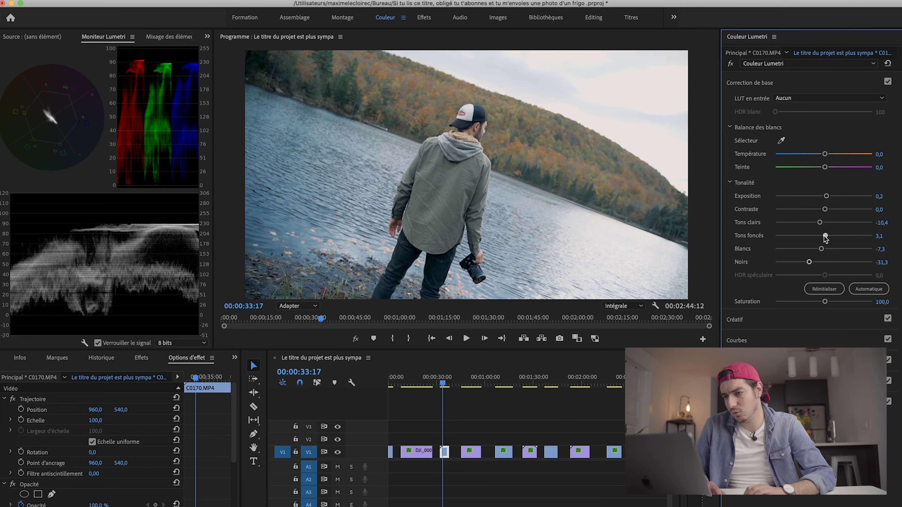
{"action": "double_click", "coordinate": [824, 236]}
{"action": "left_click_drag", "start_coordinate": [827, 210], "coordinate": [831, 210]}
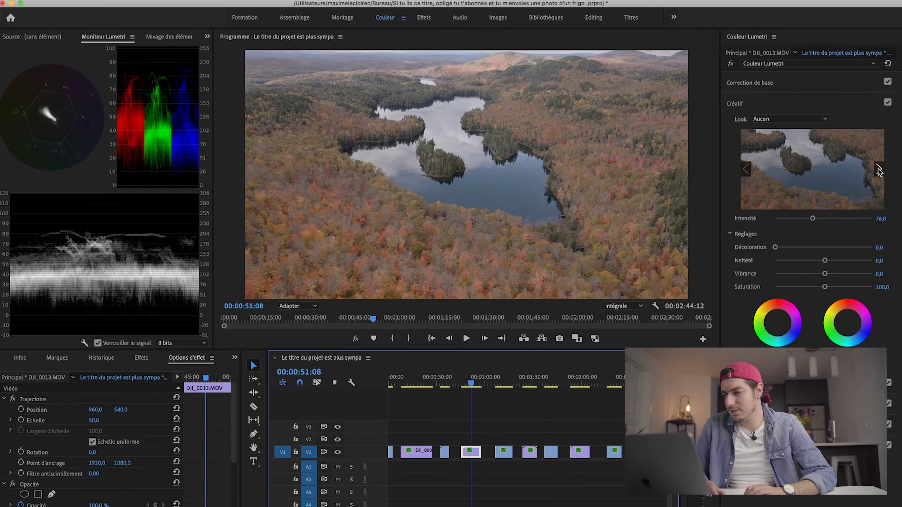
Preview the creative looks on the aerial autumn forest clip, trying 04 P&F Aube and 05 P&F Crepuscule.
{"action": "left_click", "coordinate": [878, 170]}
{"action": "left_click", "coordinate": [879, 170]}
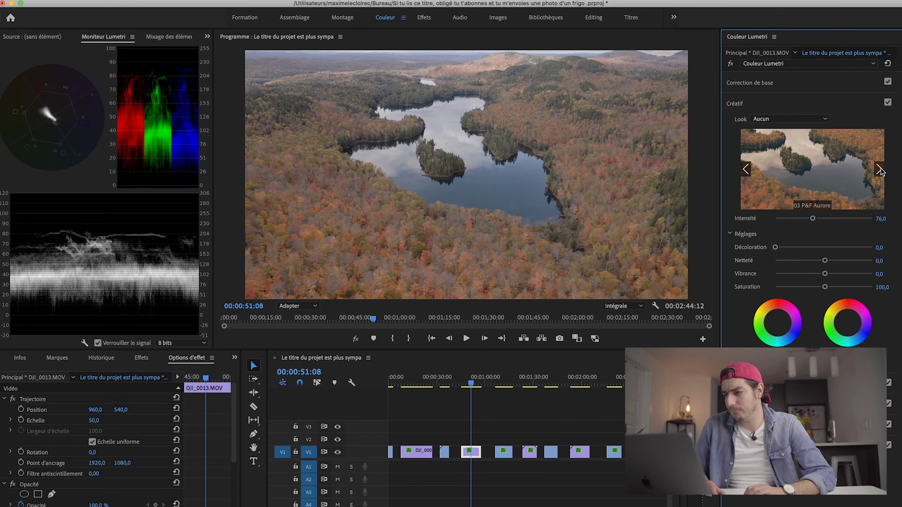
{"action": "left_click", "coordinate": [879, 170]}
{"action": "left_click", "coordinate": [838, 174]}
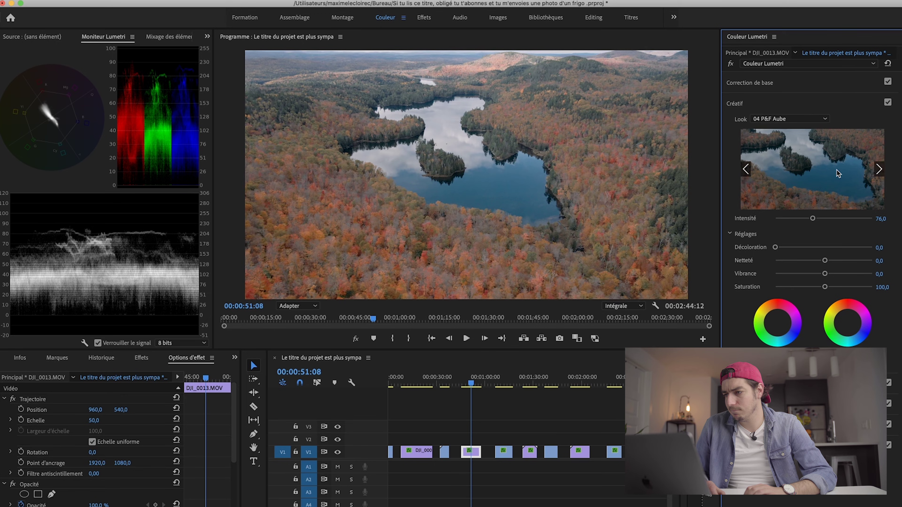
{"action": "left_click", "coordinate": [877, 171]}
{"action": "left_click", "coordinate": [840, 174]}
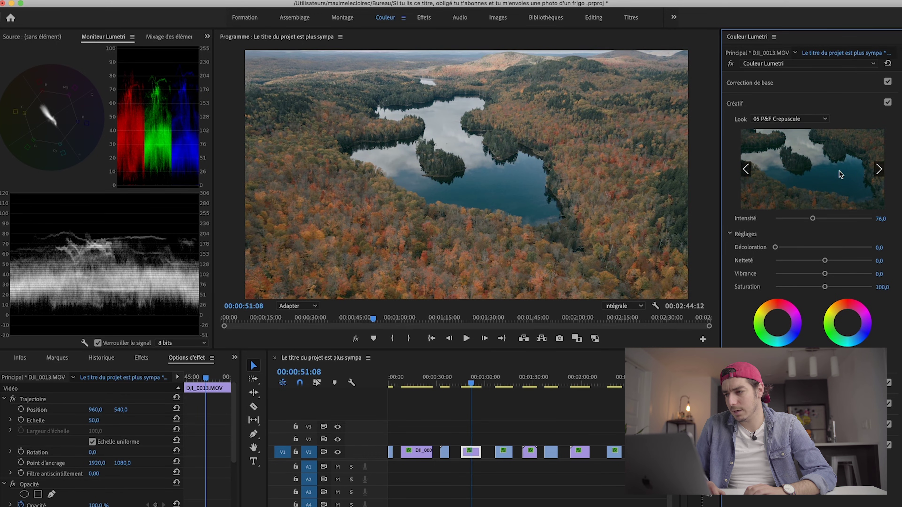
Apply the 01 P&F Stylecine look to the autumn forest clip and compare the image with the Créatif section off and on.
{"action": "left_click", "coordinate": [747, 174]}
{"action": "left_click", "coordinate": [747, 174]}
{"action": "left_click", "coordinate": [747, 174]}
{"action": "left_click", "coordinate": [747, 174]}
{"action": "left_click", "coordinate": [821, 173]}
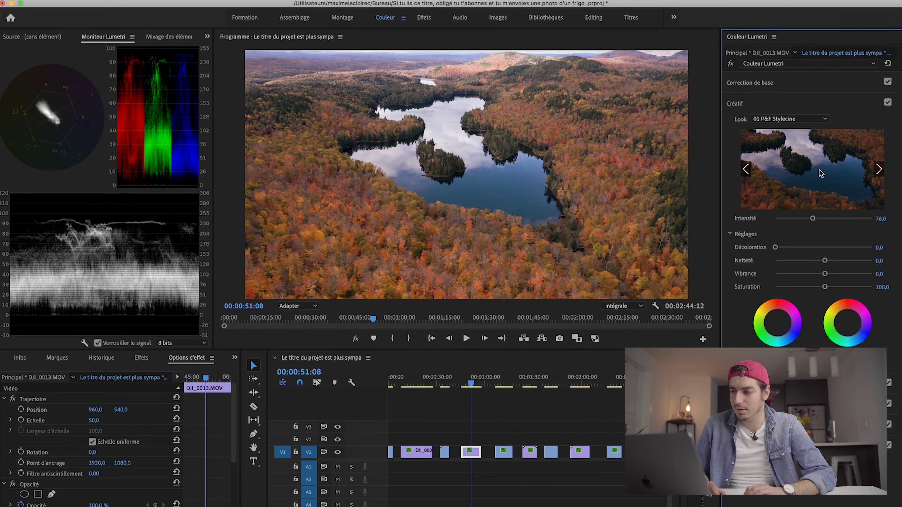
{"action": "left_click", "coordinate": [888, 102]}
{"action": "left_click", "coordinate": [888, 102]}
{"action": "left_click", "coordinate": [887, 103]}
{"action": "left_click", "coordinate": [887, 102]}
Slightly lower the autumn forest clip's look Intensité and set Noirs to -43,8 in the basic correction.
{"action": "left_click_drag", "start_coordinate": [812, 218], "coordinate": [810, 220]}
{"action": "left_click", "coordinate": [795, 83]}
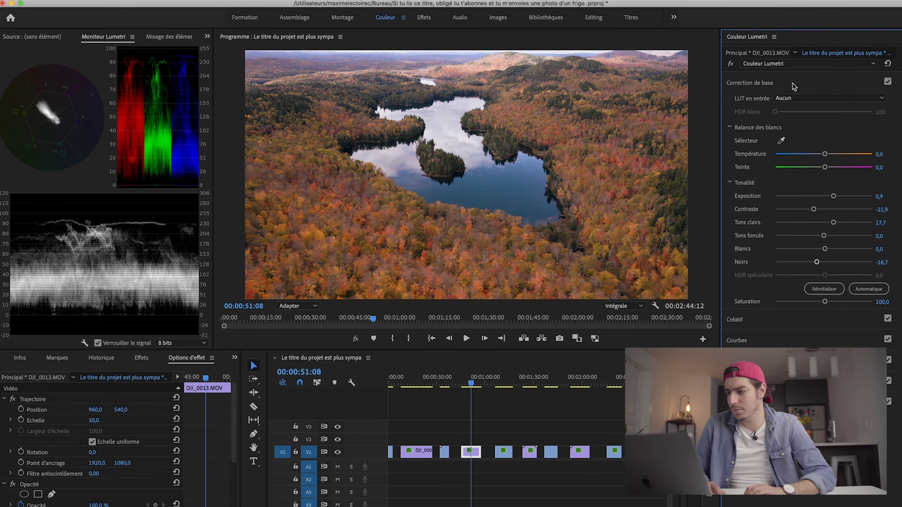
{"action": "left_click_drag", "start_coordinate": [817, 263], "coordinate": [801, 262]}
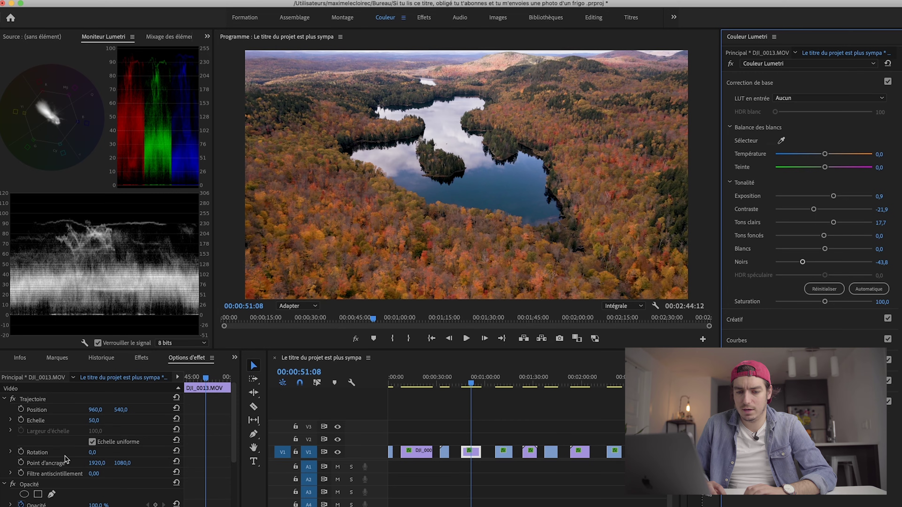
Compare the autumn forest clip with its whole Couleur Lumetri effect switched off and on.
{"action": "scroll", "coordinate": [27, 503], "scroll_direction": "down", "scroll_amount": 5}
{"action": "left_click", "coordinate": [12, 421]}
{"action": "left_click", "coordinate": [13, 421]}
{"action": "left_click", "coordinate": [13, 422]}
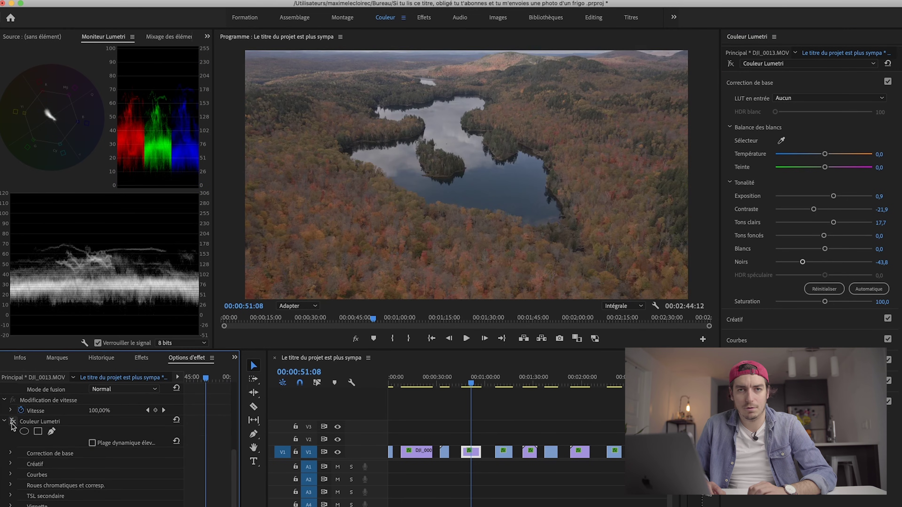